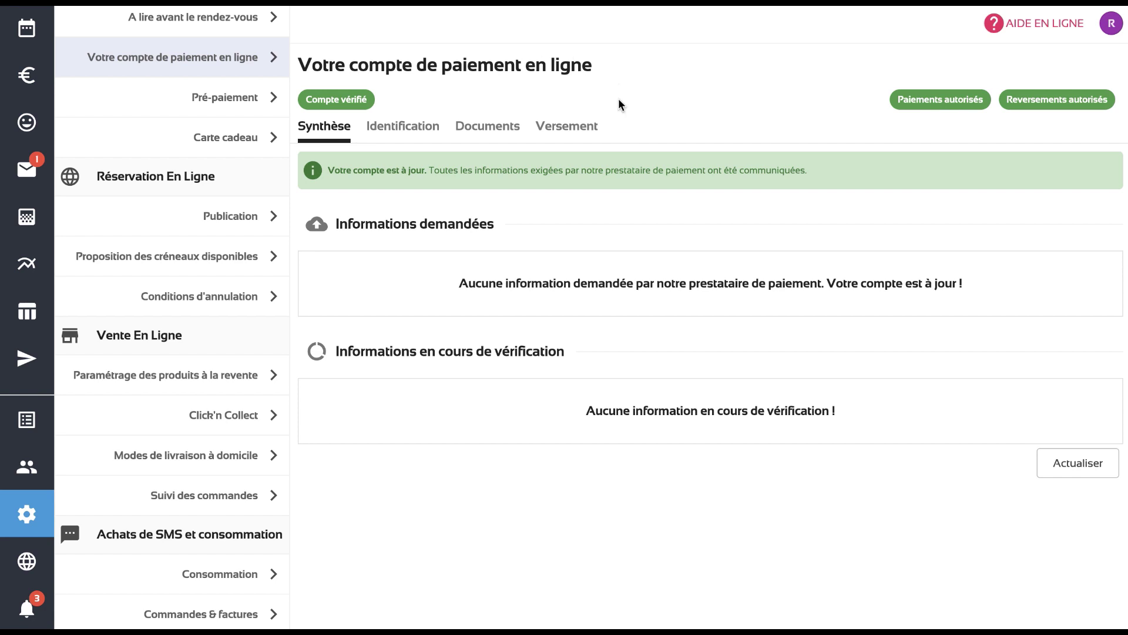
Step: Review the payment account's payout settings (Versement) and the online-sale options on the Paramétrage des produits à la revente page
{"action": "left_click", "coordinate": [578, 127]}
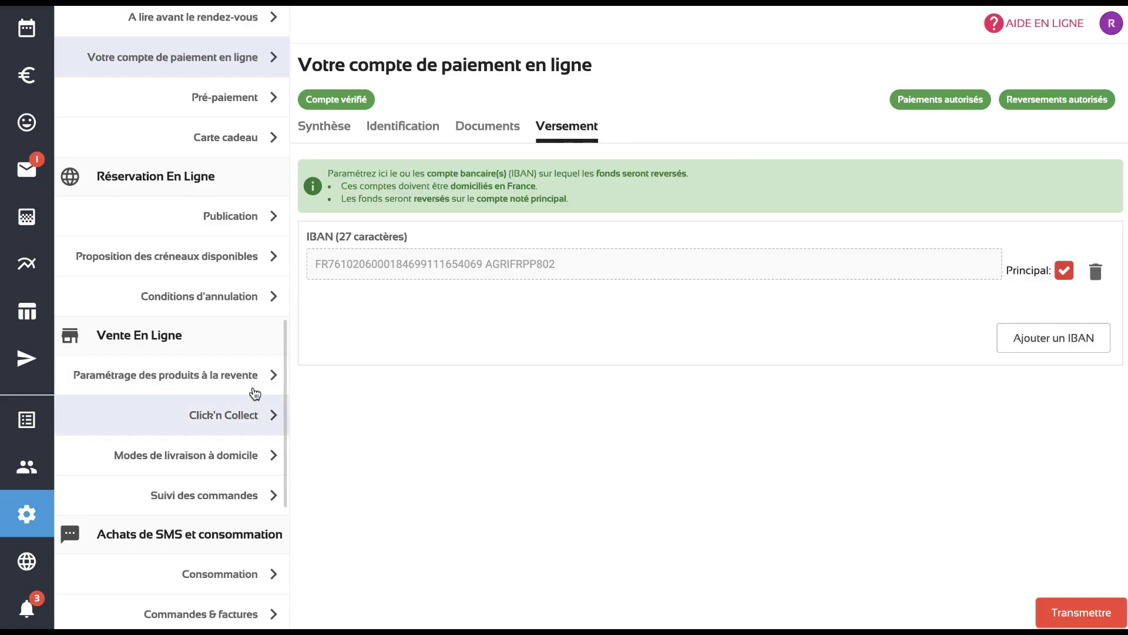
{"action": "left_click", "coordinate": [254, 388]}
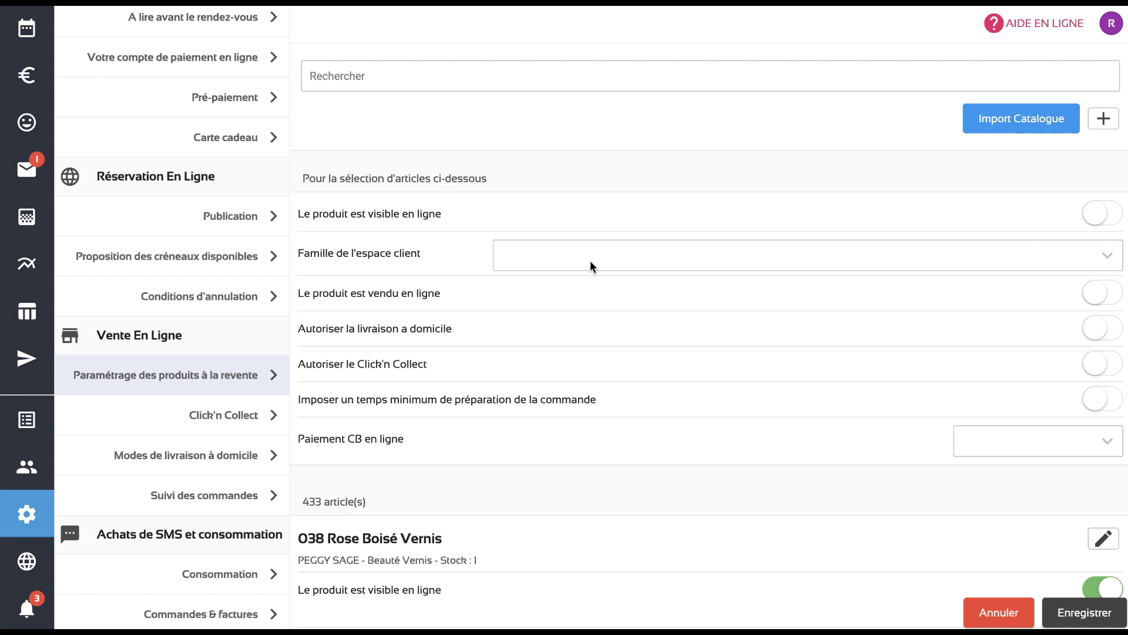
{"action": "scroll", "coordinate": [567, 299], "scroll_direction": "down", "scroll_amount": 2}
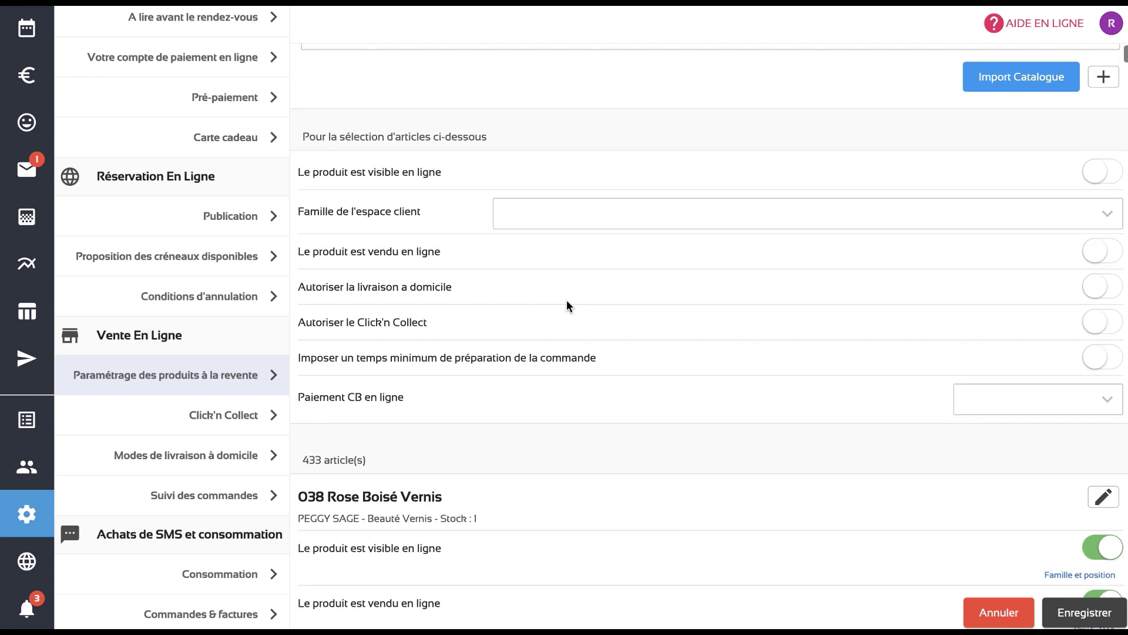
{"action": "scroll", "coordinate": [566, 305], "scroll_direction": "down", "scroll_amount": 5}
{"action": "scroll", "coordinate": [566, 306], "scroll_direction": "up", "scroll_amount": 4}
{"action": "scroll", "coordinate": [566, 301], "scroll_direction": "up", "scroll_amount": 4}
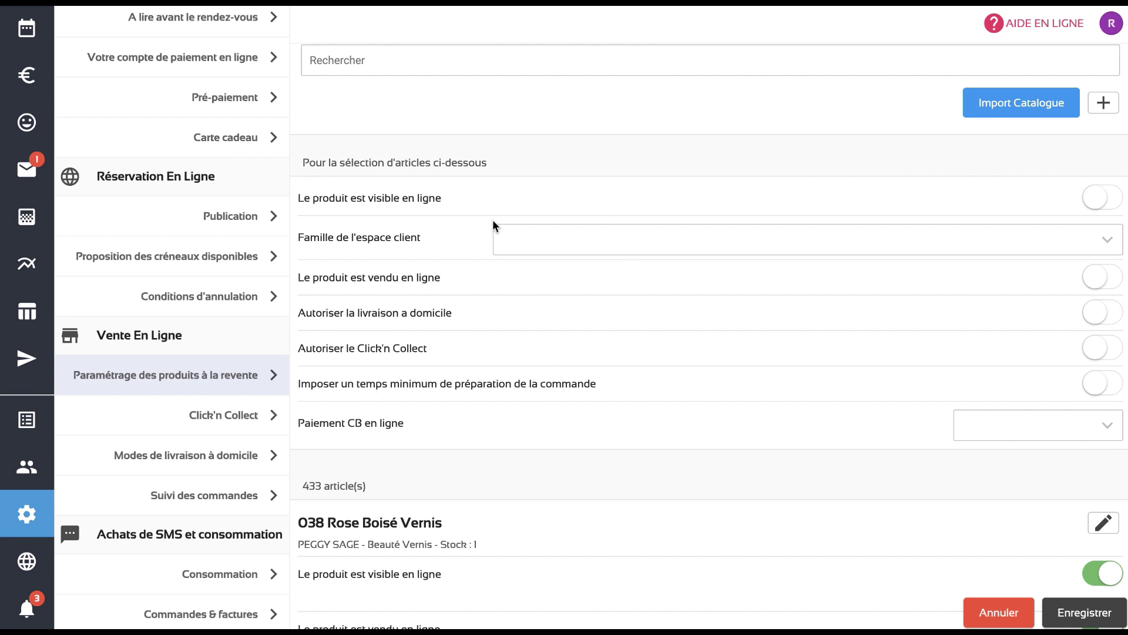
{"action": "scroll", "coordinate": [425, 416], "scroll_direction": "down", "scroll_amount": 3}
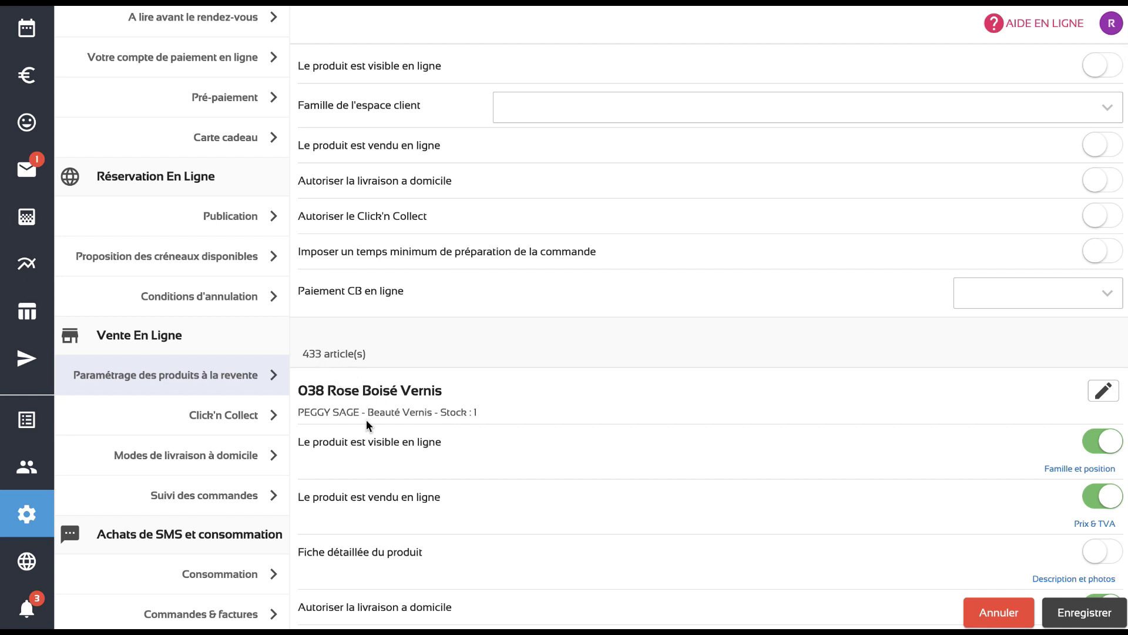
{"action": "scroll", "coordinate": [681, 238], "scroll_direction": "up", "scroll_amount": 2}
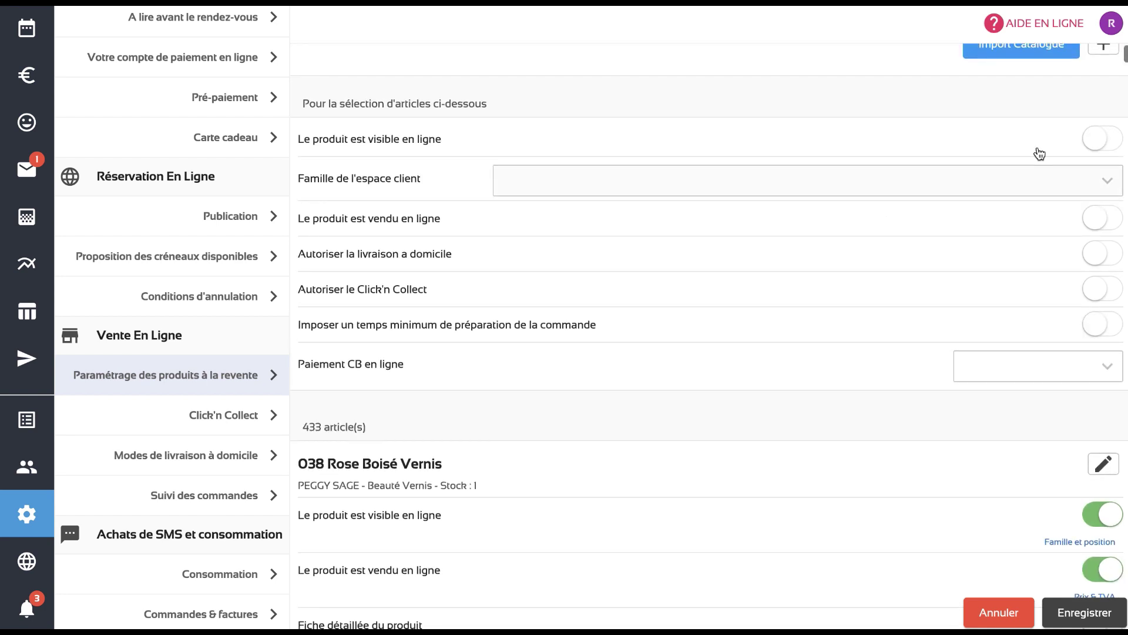
Step: For the selected articles, enable online visibility, home delivery and Click'n Collect, and check the online card payment choices without selecting one
{"action": "left_click", "coordinate": [1096, 143]}
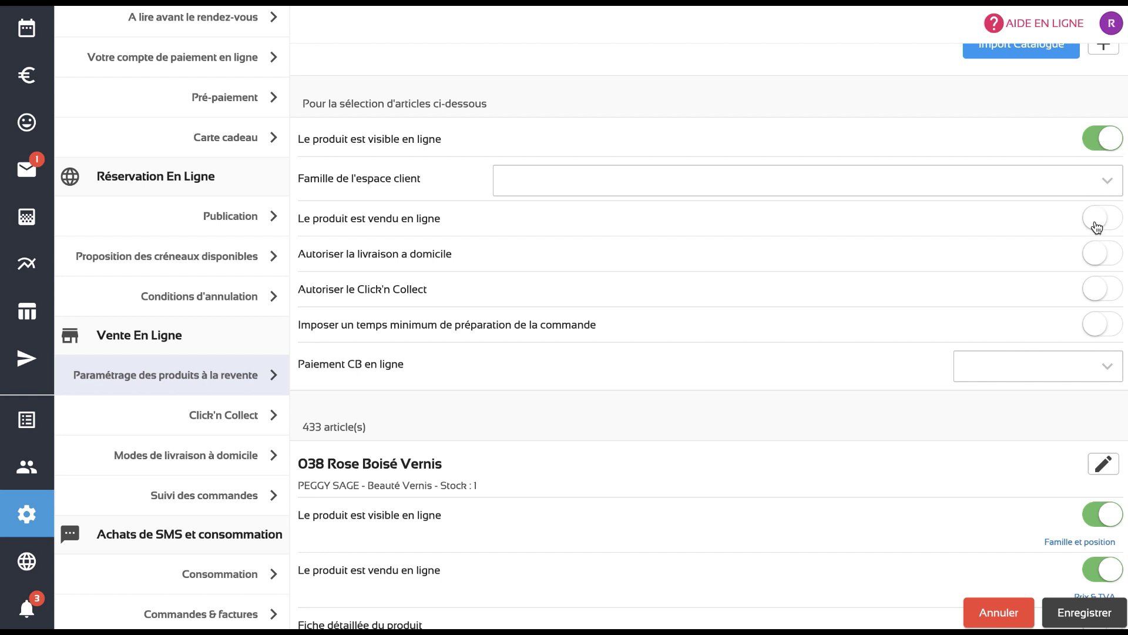
{"action": "left_click", "coordinate": [1097, 255]}
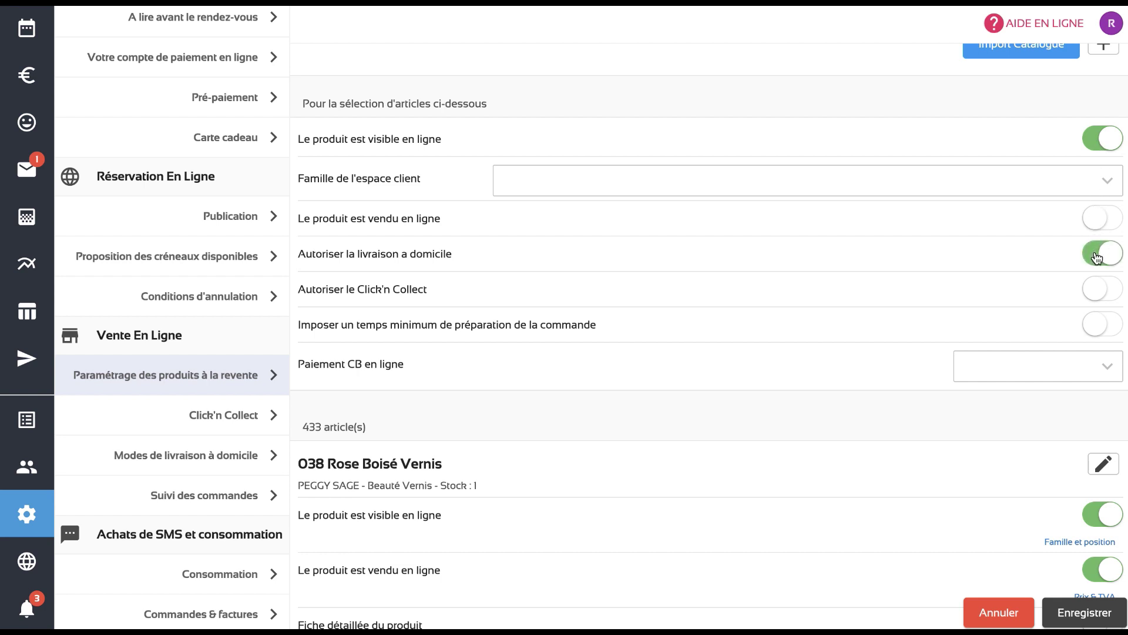
{"action": "left_click", "coordinate": [1097, 292]}
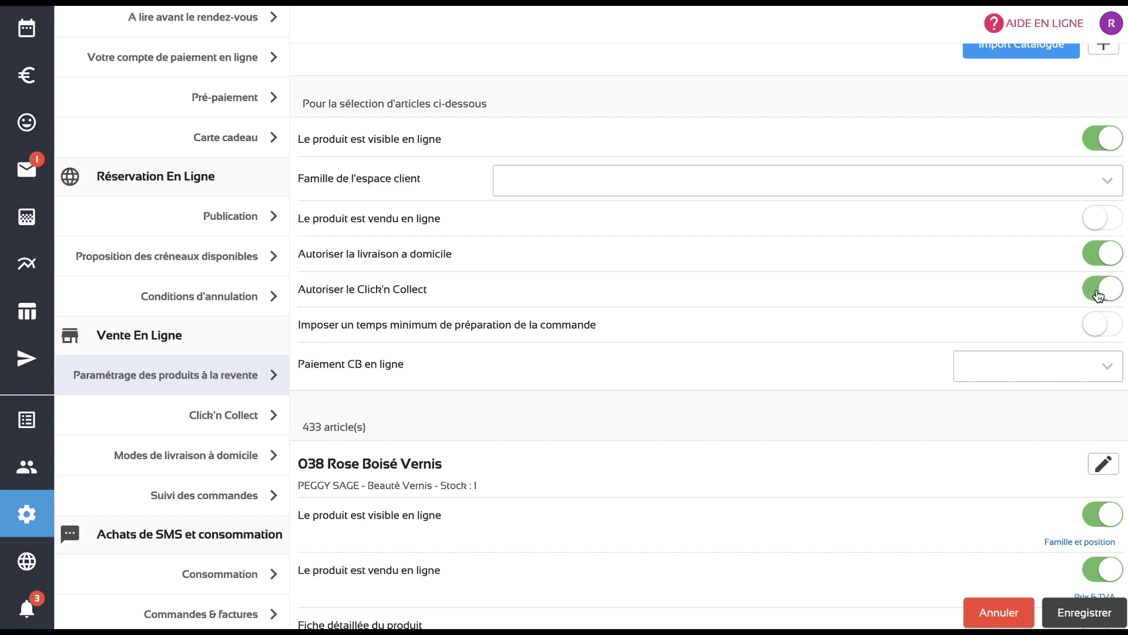
{"action": "left_click", "coordinate": [1066, 378]}
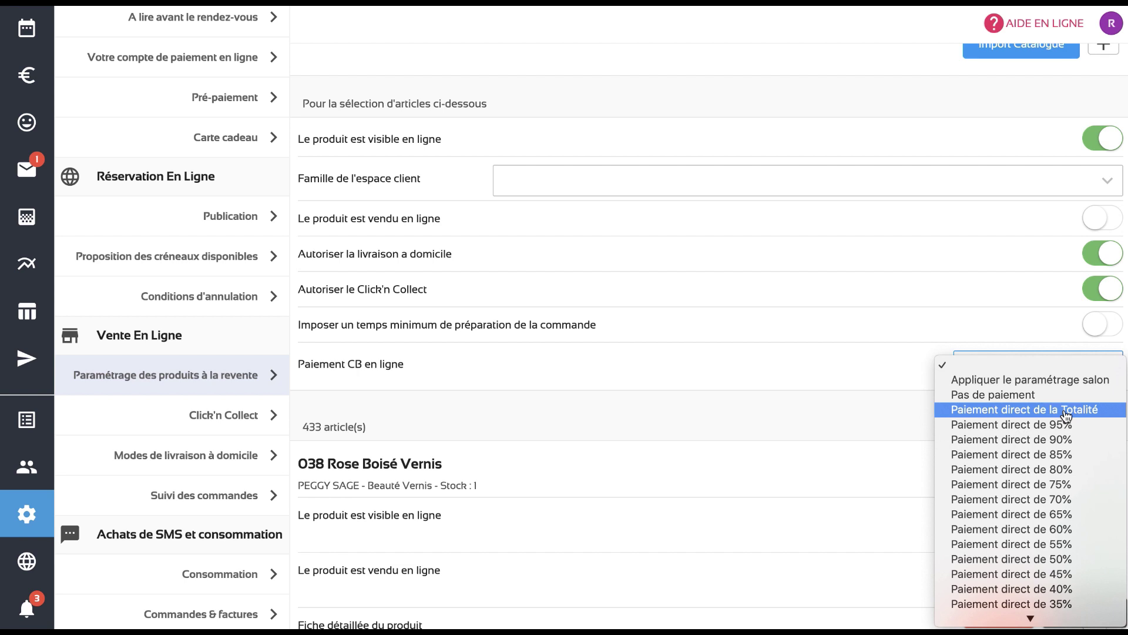
{"action": "left_click", "coordinate": [900, 370]}
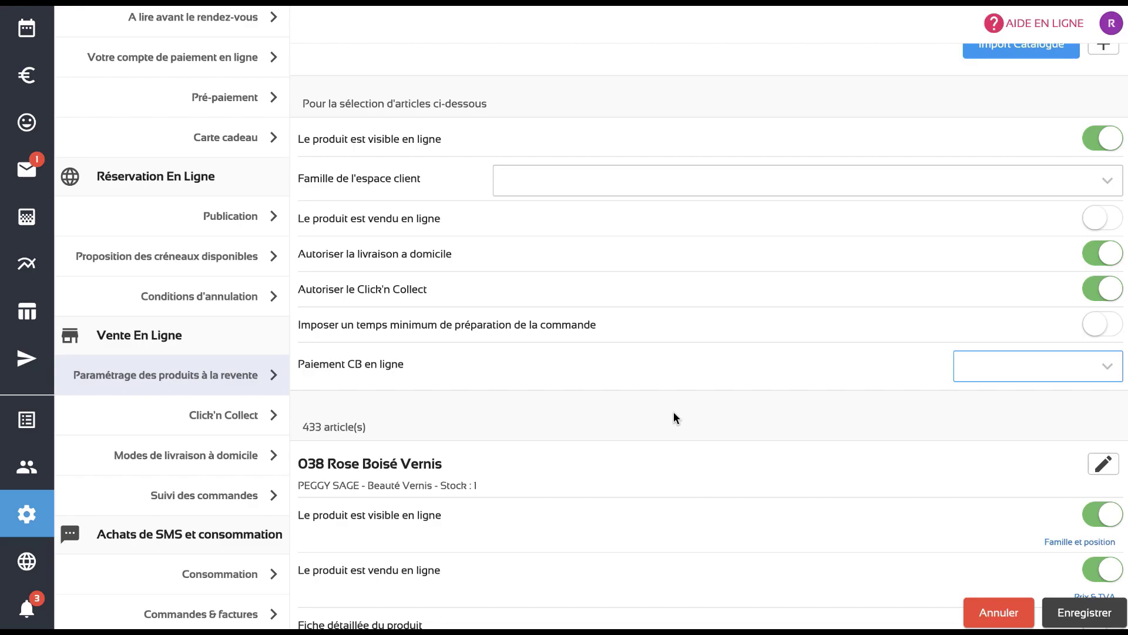
{"action": "scroll", "coordinate": [673, 412], "scroll_direction": "up", "scroll_amount": 2}
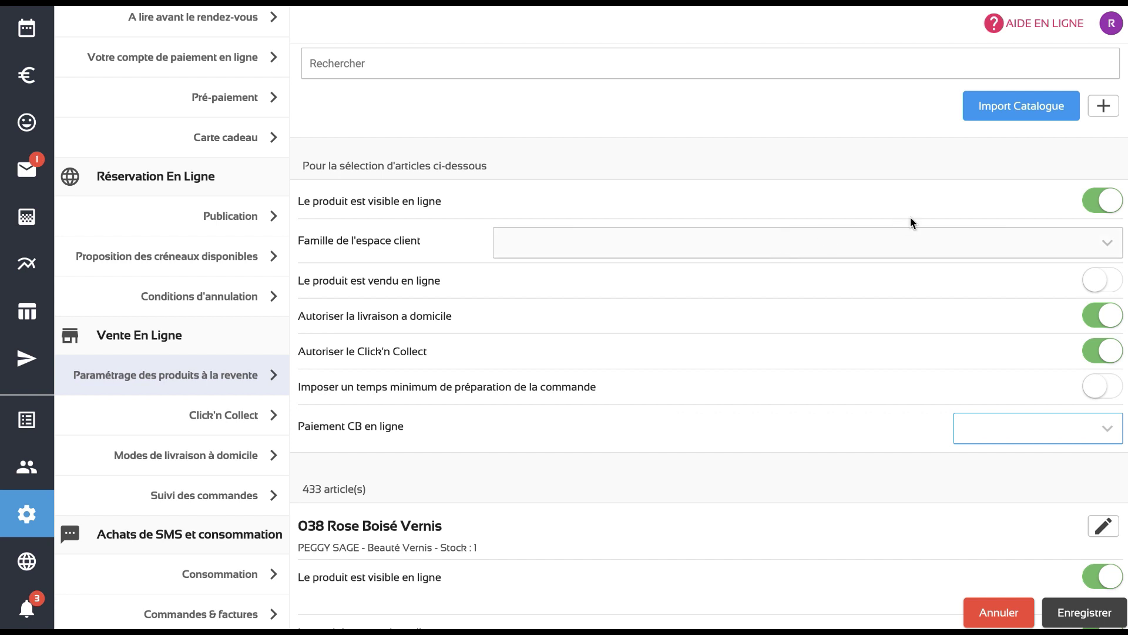
Step: Open the catalogue import and filter it by brand KEUNE and range SO PURE
{"action": "left_click", "coordinate": [1009, 116]}
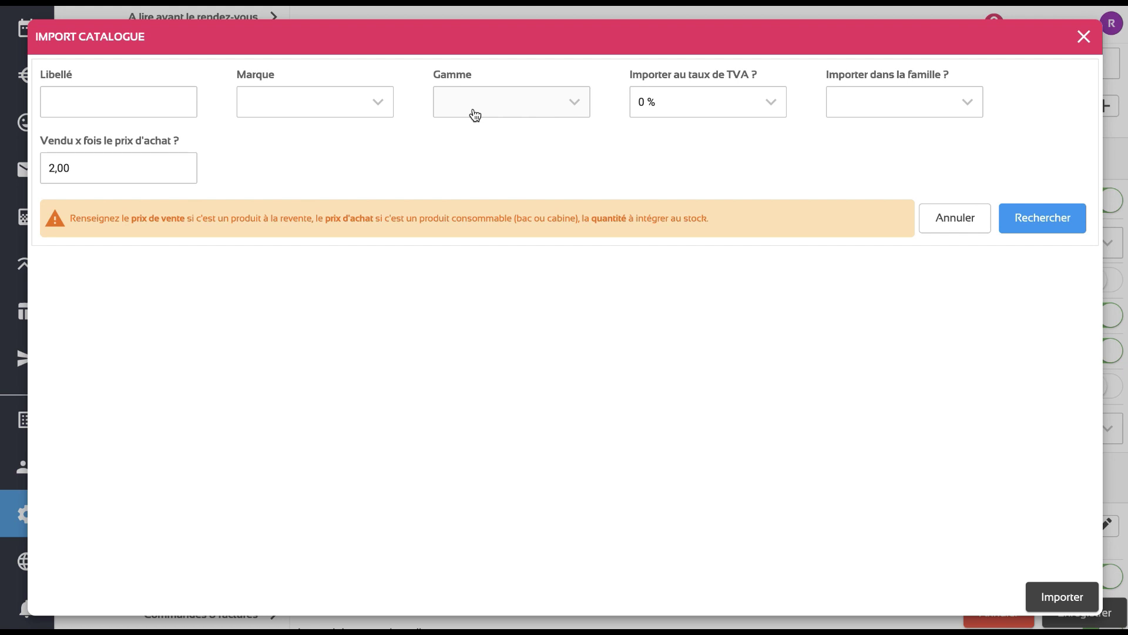
{"action": "left_click", "coordinate": [348, 114]}
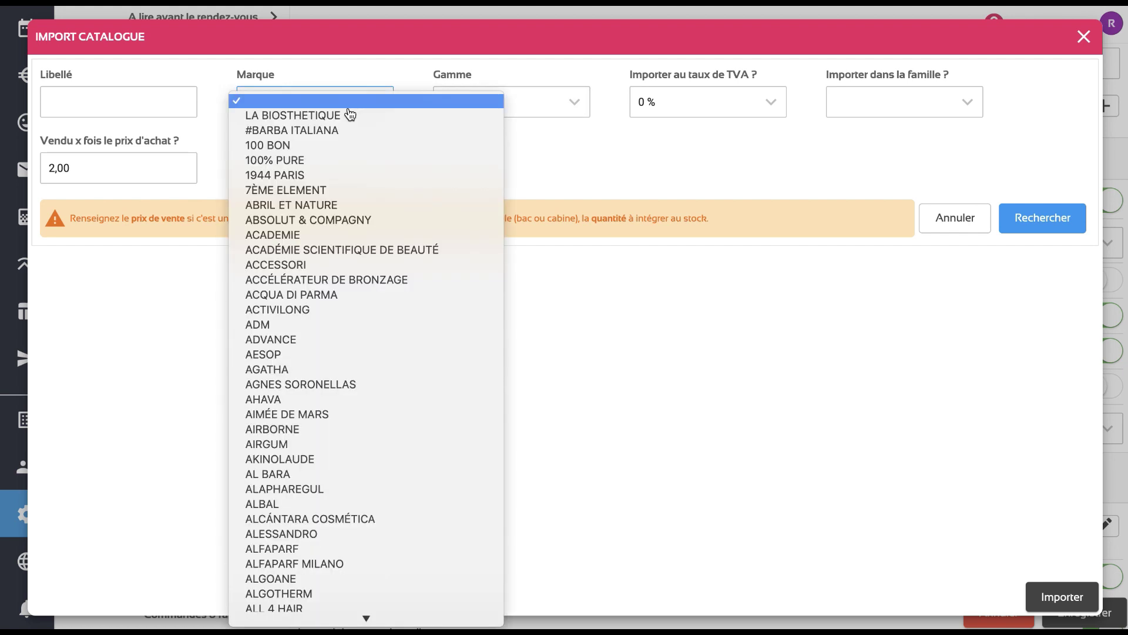
{"action": "type", "text": "keune"}
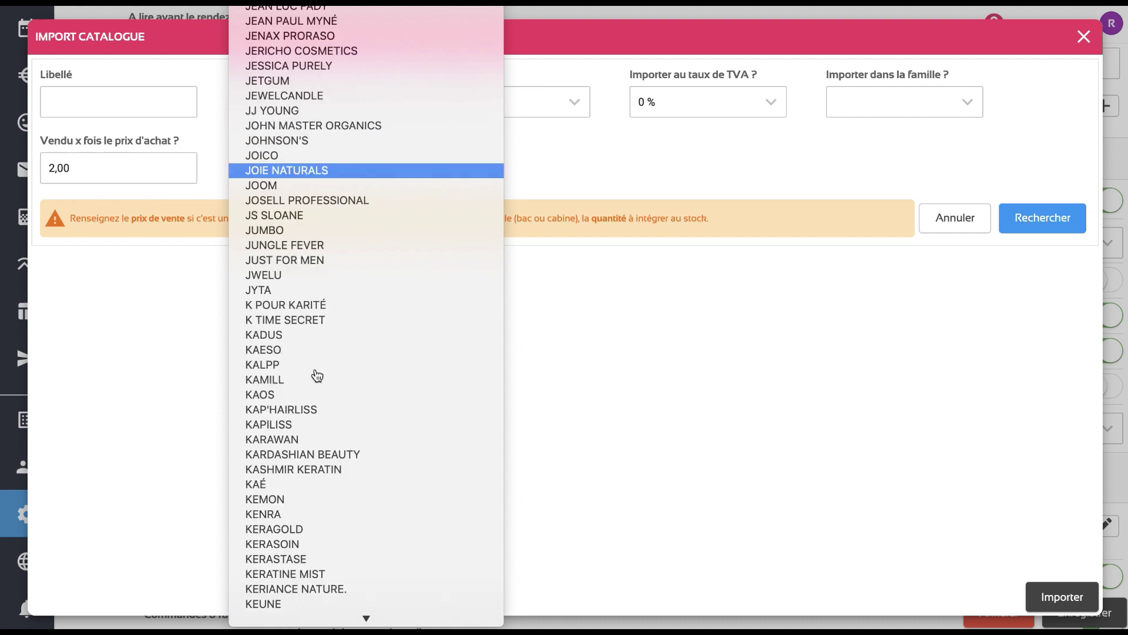
{"action": "left_click", "coordinate": [276, 602]}
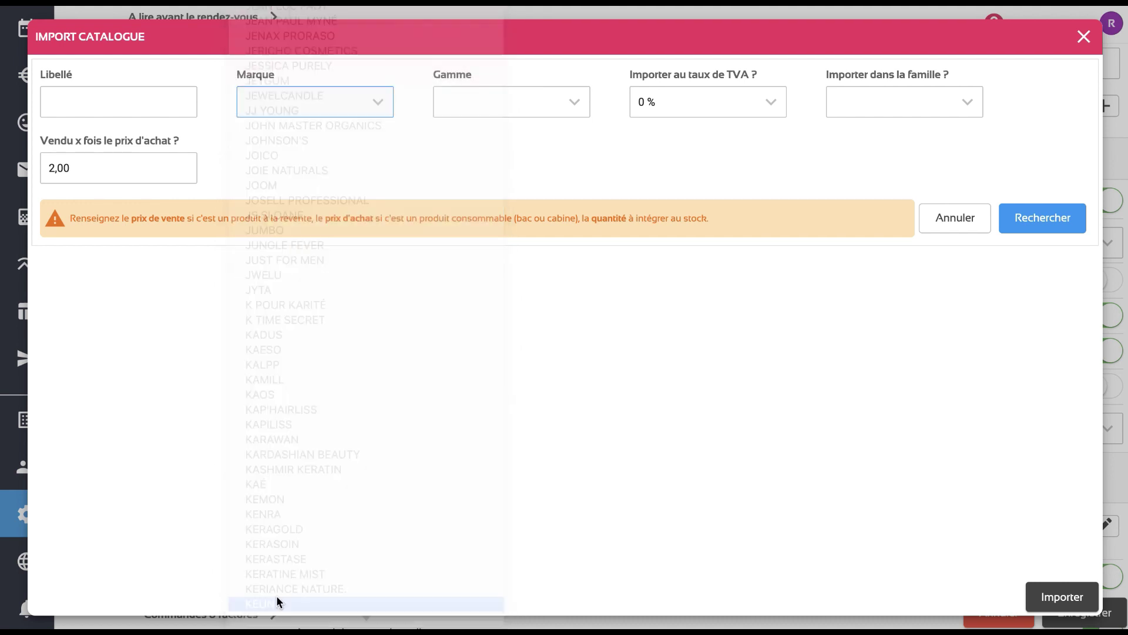
{"action": "left_click", "coordinate": [515, 113]}
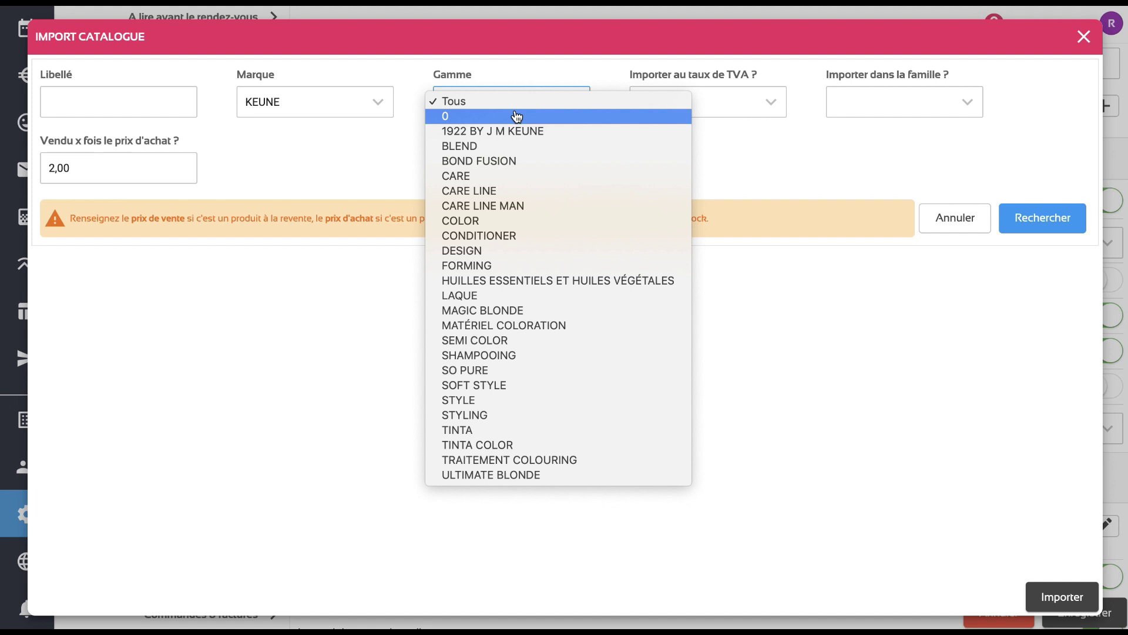
{"action": "type", "text": "so"}
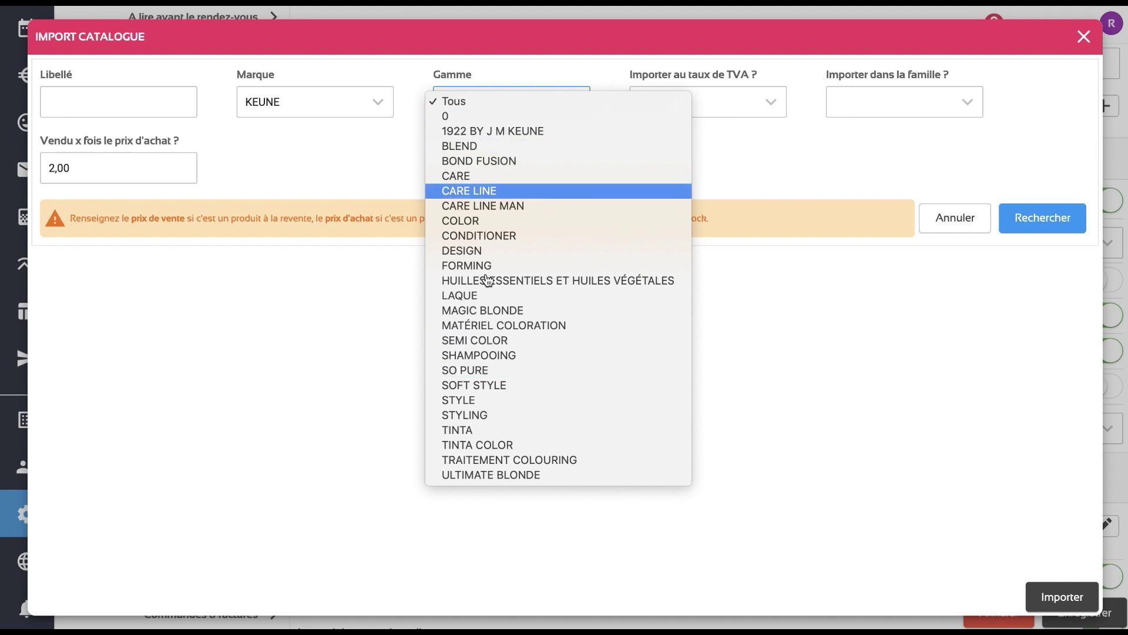
{"action": "left_click", "coordinate": [488, 369]}
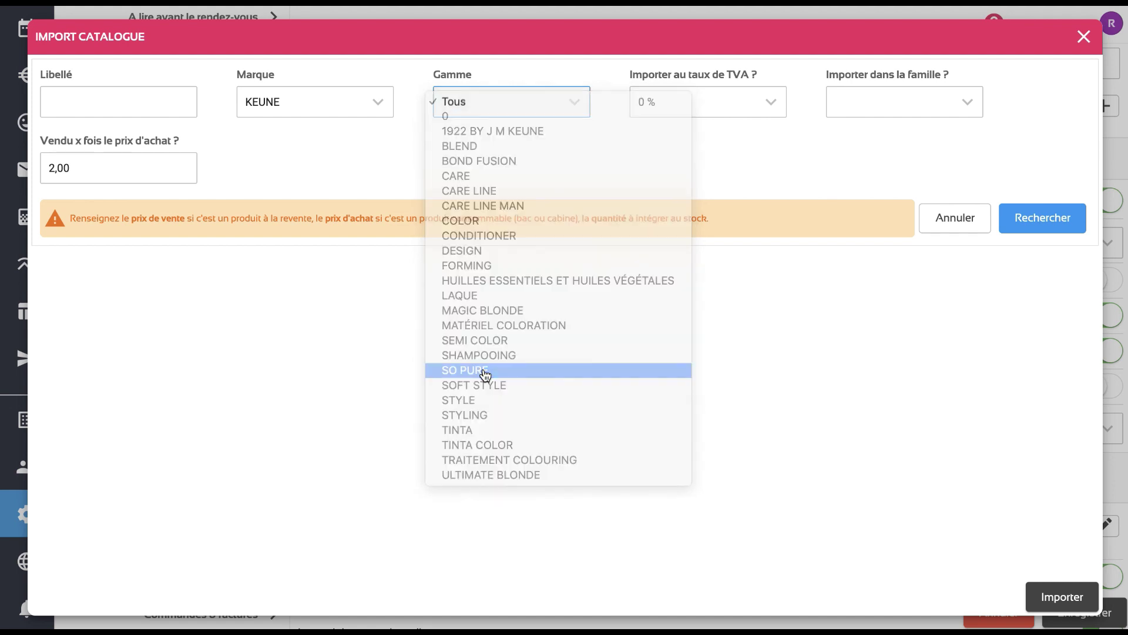
Step: Search the filtered catalogue for products with the label "sp"
{"action": "left_click", "coordinate": [159, 108]}
{"action": "type", "text": "sp"}
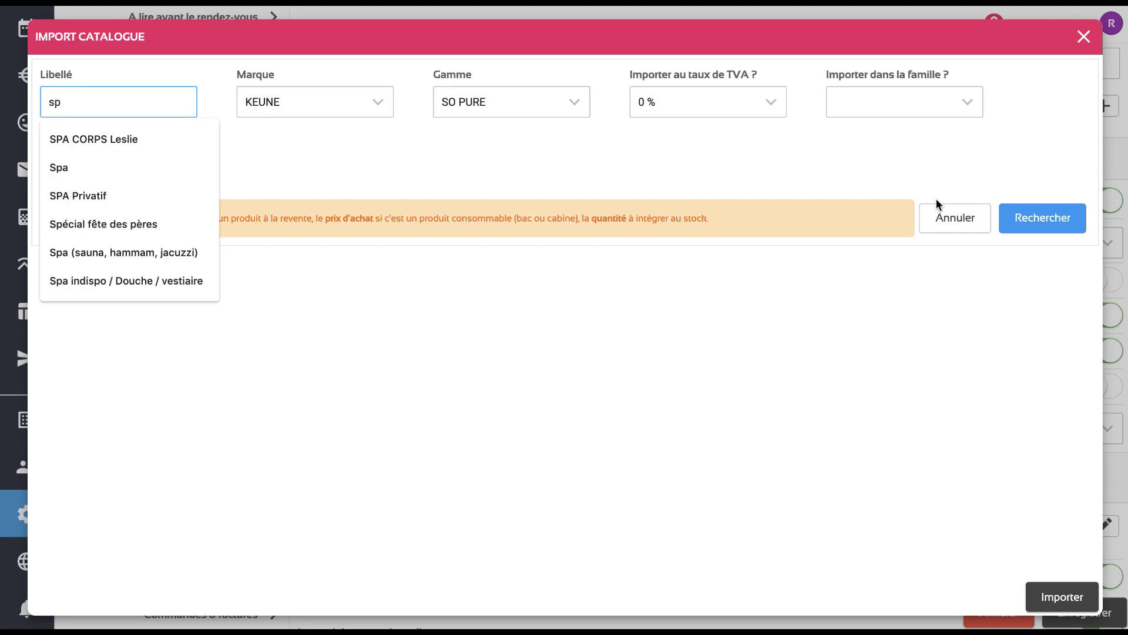
{"action": "left_click", "coordinate": [1017, 218]}
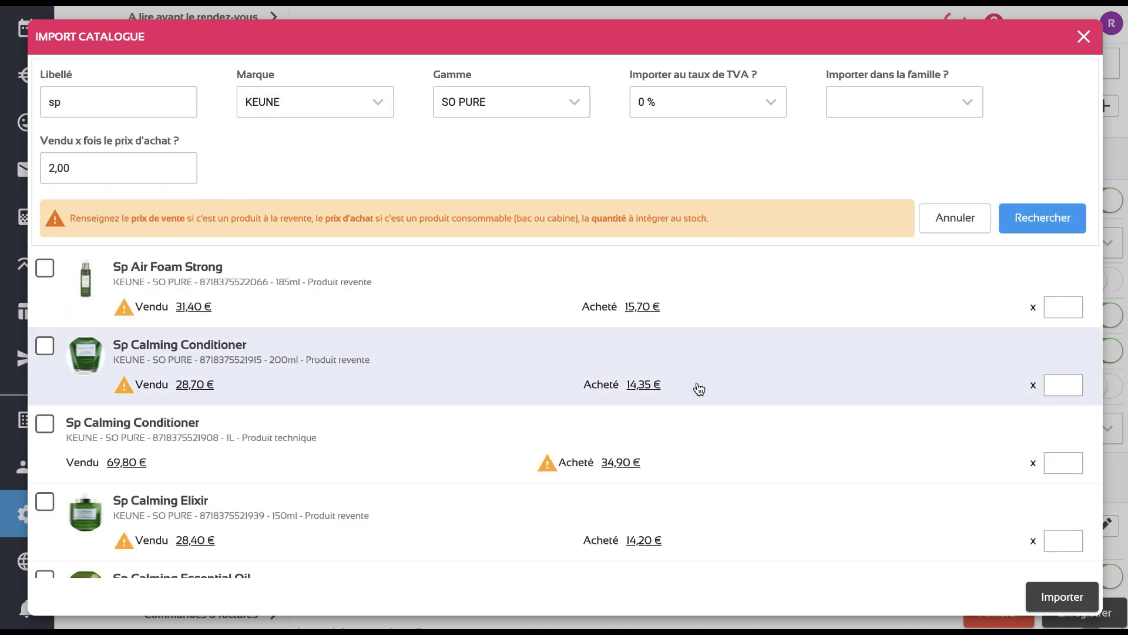
Step: Mark Sp Calming Elixir, Sp Calming Essential Oil and Sp Calming Shampoo for import, and close the catalogue without importing
{"action": "scroll", "coordinate": [634, 423], "scroll_direction": "down", "scroll_amount": 3}
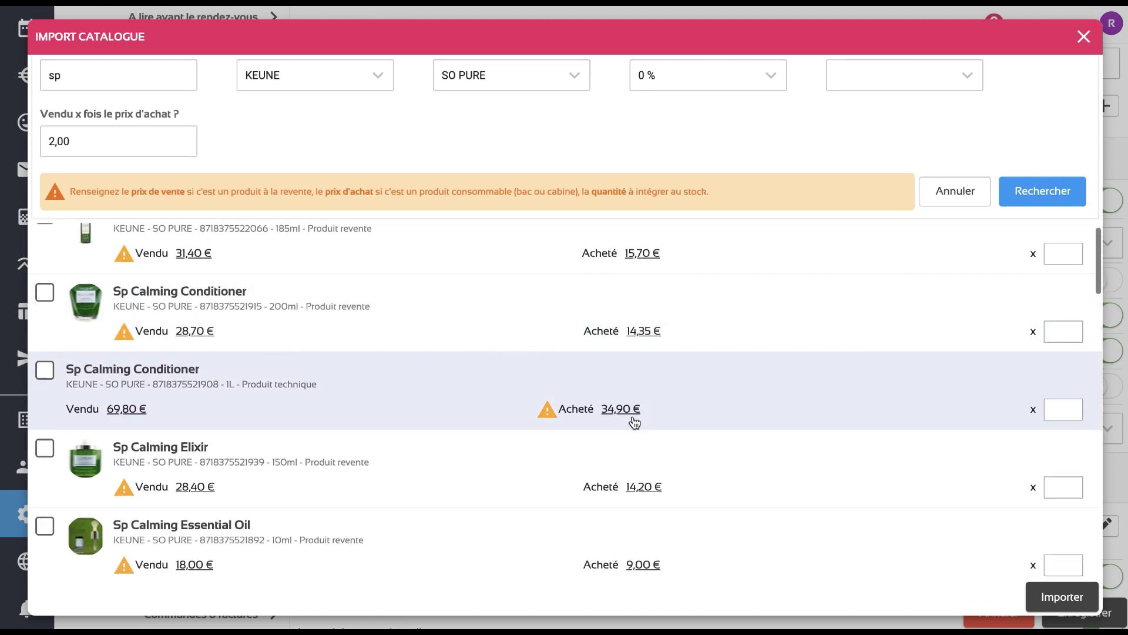
{"action": "scroll", "coordinate": [635, 423], "scroll_direction": "down", "scroll_amount": 1}
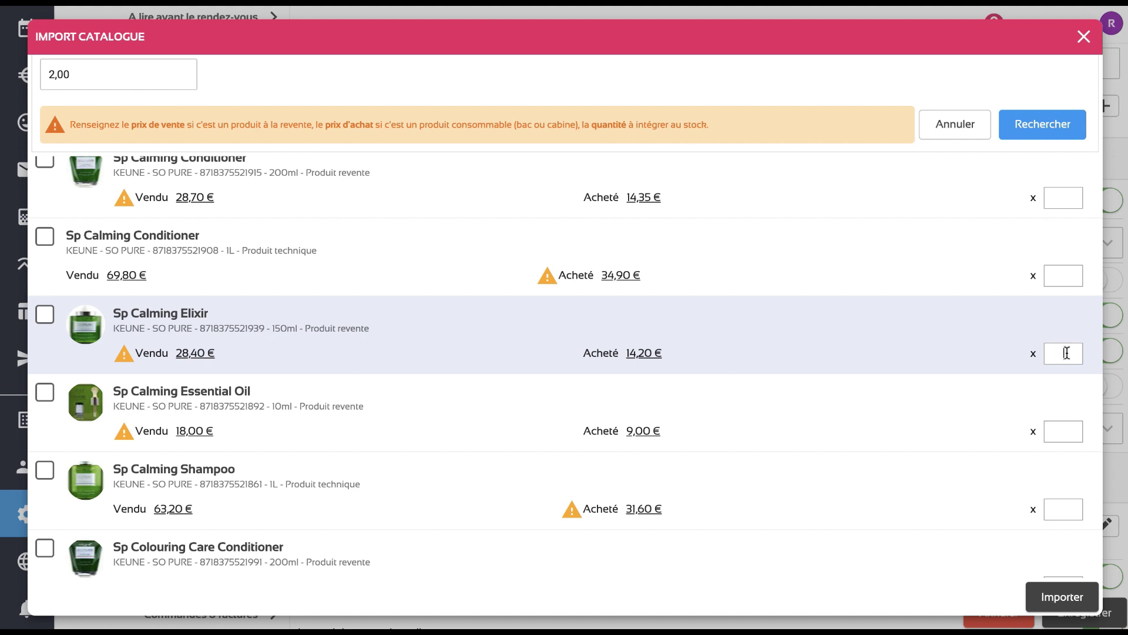
{"action": "left_click", "coordinate": [45, 316]}
{"action": "left_click", "coordinate": [44, 392]}
{"action": "left_click", "coordinate": [45, 470]}
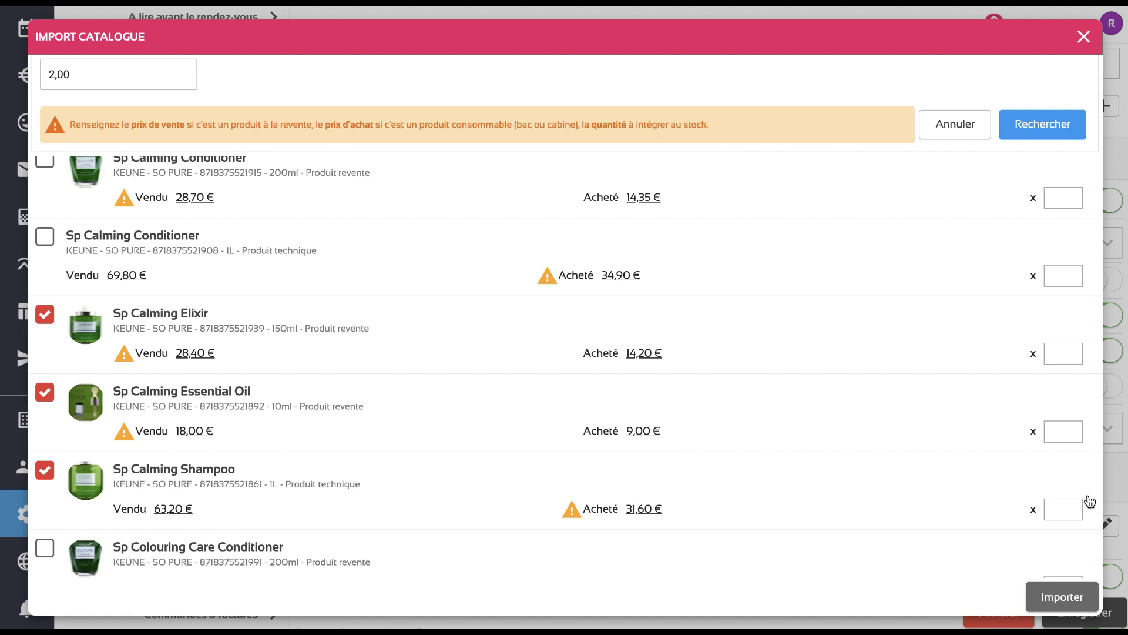
{"action": "left_click", "coordinate": [1084, 37]}
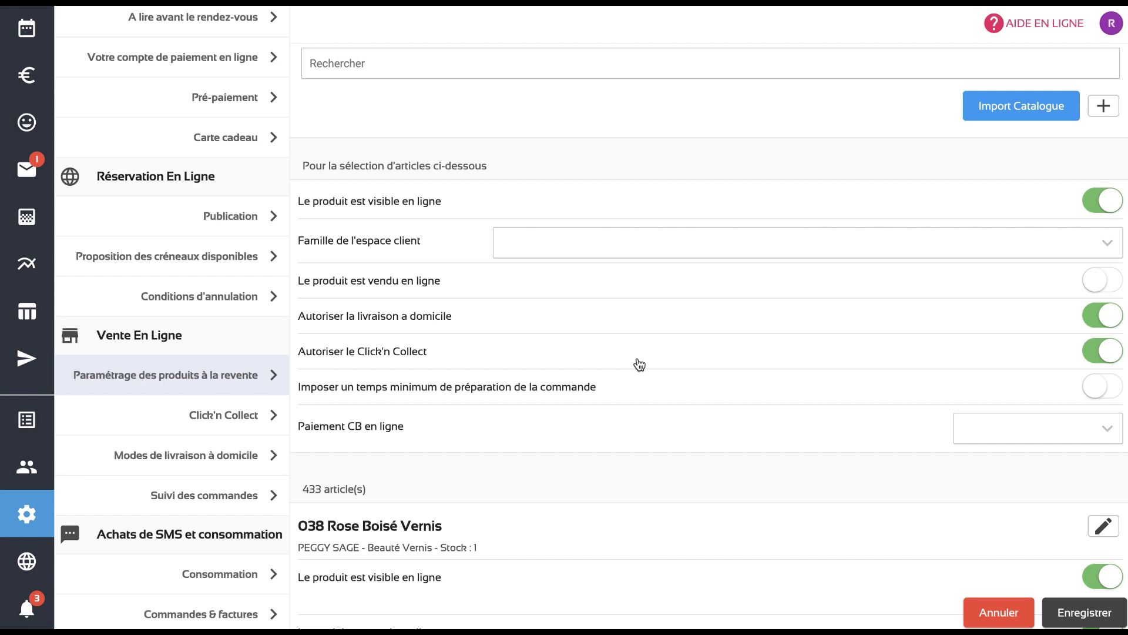
Step: Review the Click'n Collect settings, including the takeaway authorisation, parcel pickup slots and unavailable time ranges
{"action": "left_click", "coordinate": [267, 414]}
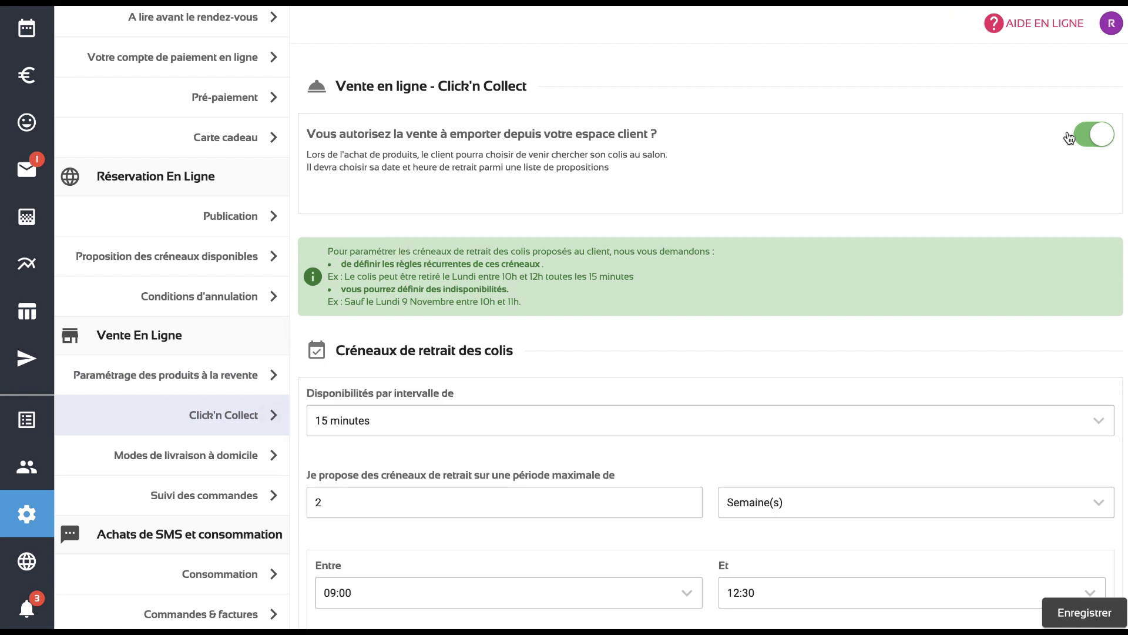
{"action": "scroll", "coordinate": [879, 261], "scroll_direction": "down", "scroll_amount": 2}
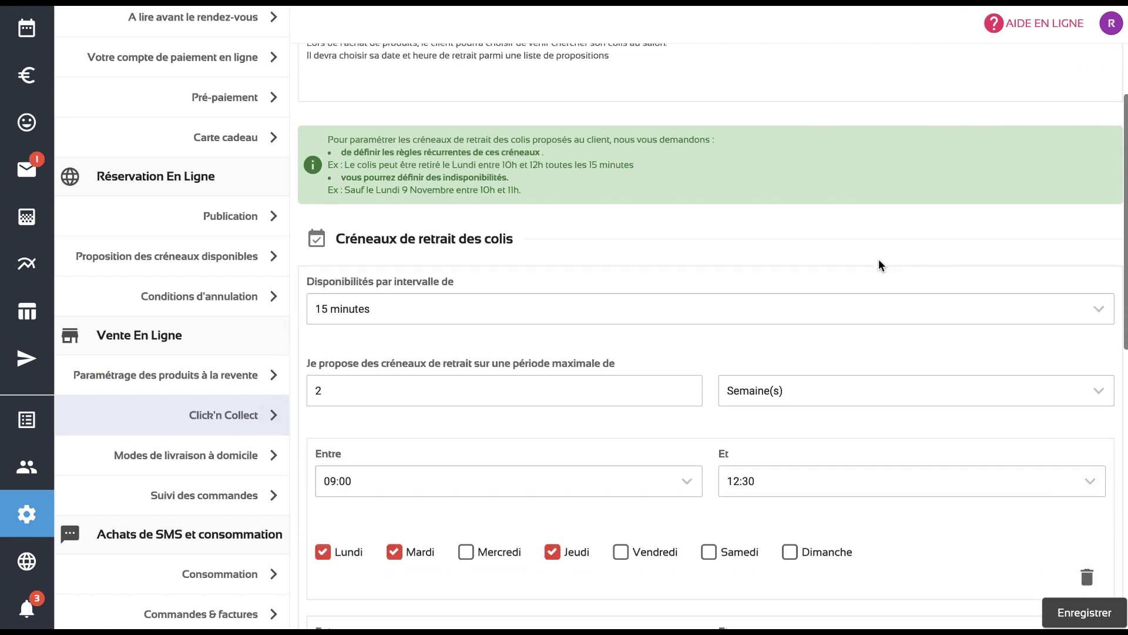
{"action": "scroll", "coordinate": [879, 262], "scroll_direction": "down", "scroll_amount": 2}
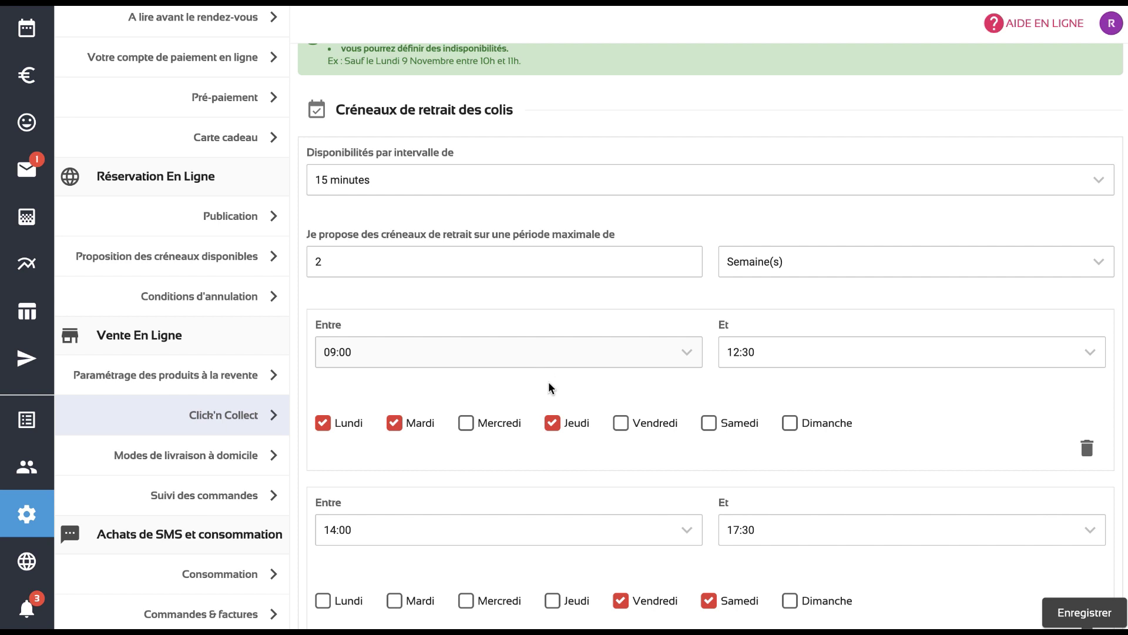
{"action": "scroll", "coordinate": [547, 376], "scroll_direction": "down", "scroll_amount": 2}
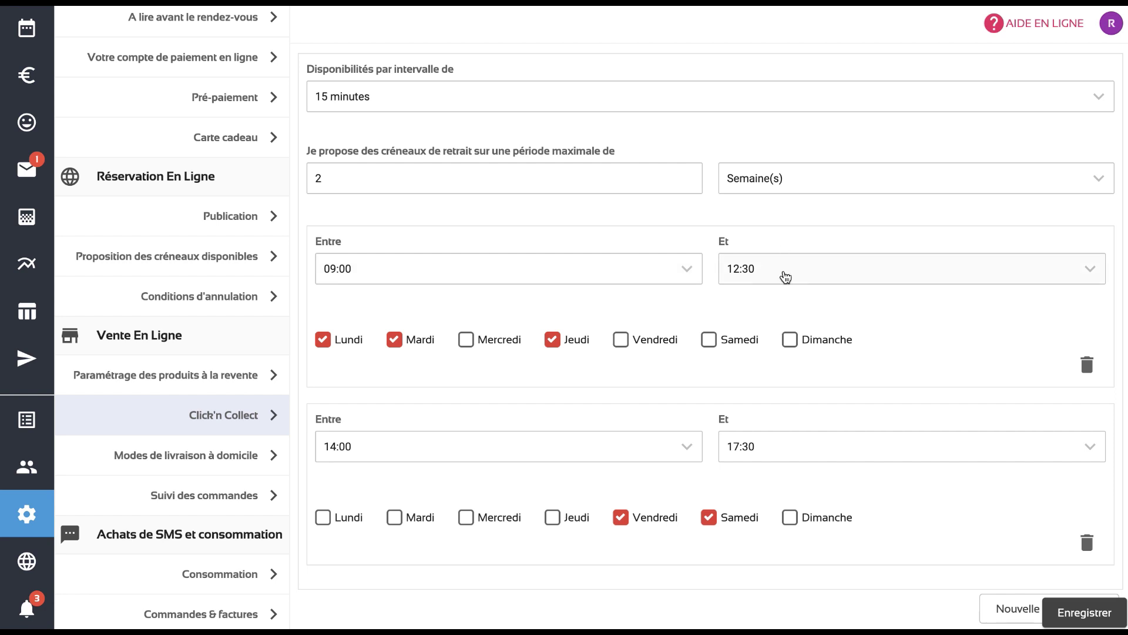
{"action": "scroll", "coordinate": [775, 274], "scroll_direction": "up", "scroll_amount": 1}
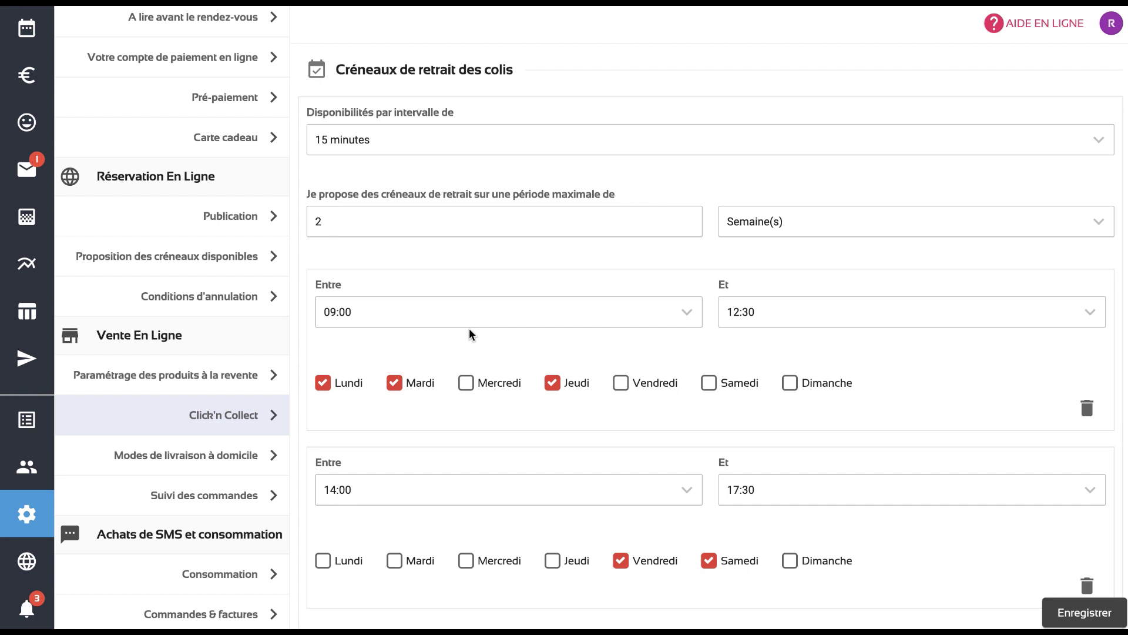
{"action": "scroll", "coordinate": [469, 328], "scroll_direction": "down", "scroll_amount": 2}
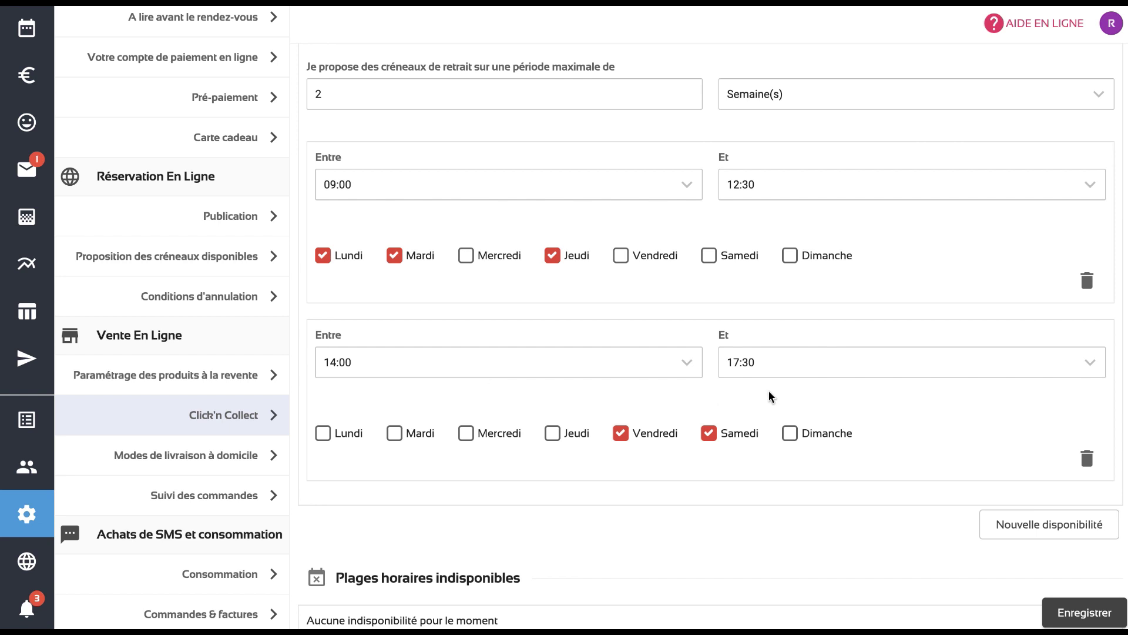
{"action": "scroll", "coordinate": [768, 390], "scroll_direction": "down", "scroll_amount": 3}
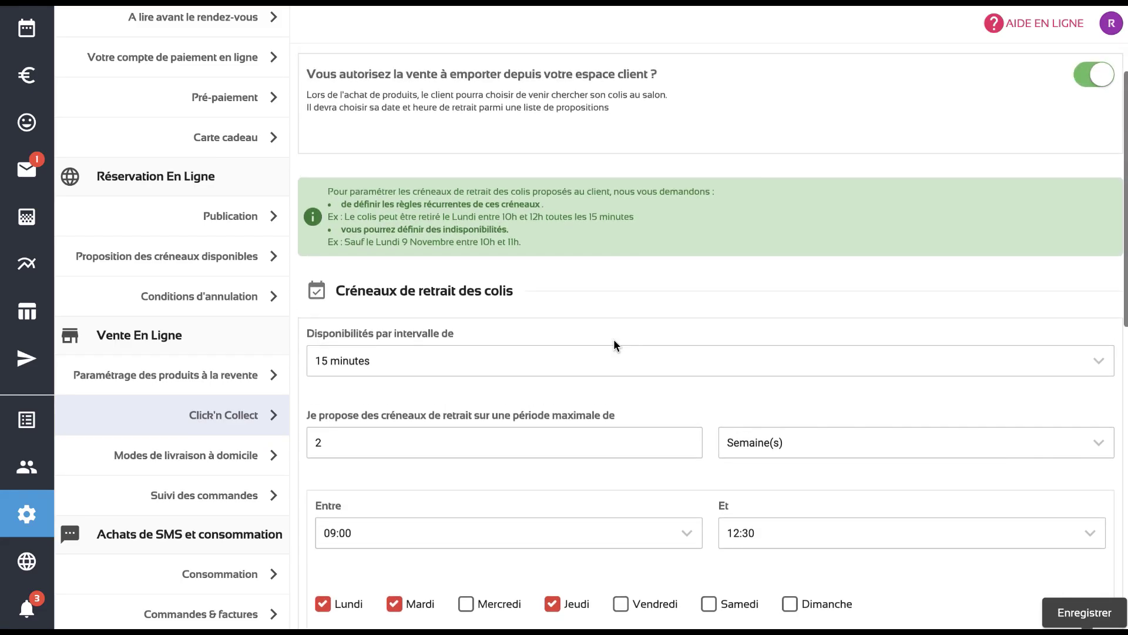
Step: Review the home delivery modes, including each carrier's shipping price, VAT rate, description and free-delivery threshold
{"action": "left_click", "coordinate": [254, 461]}
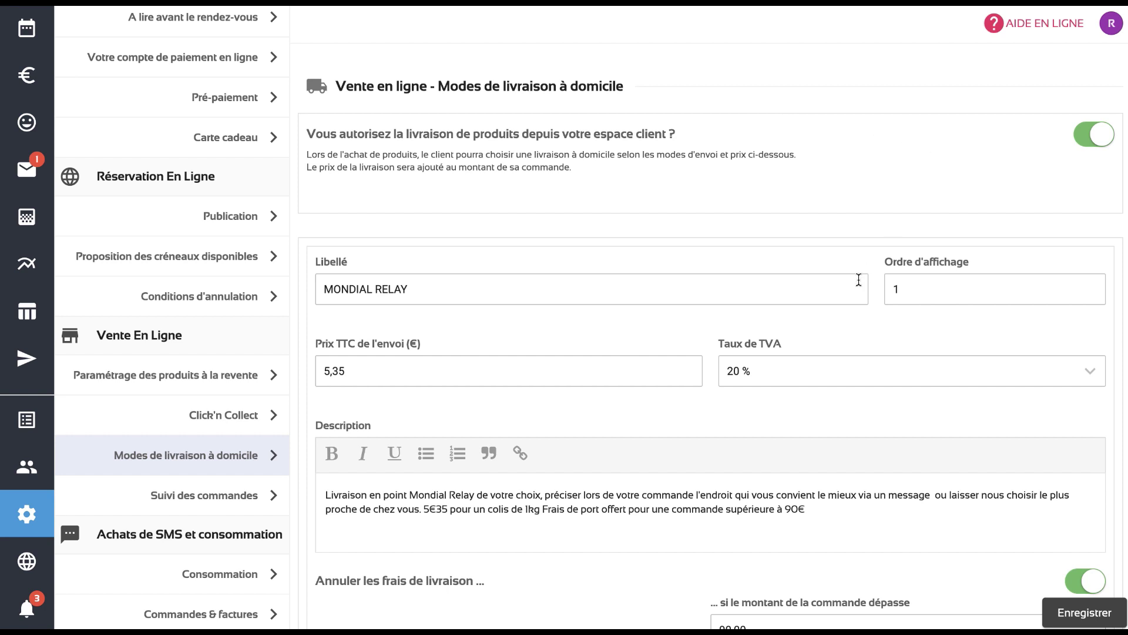
{"action": "scroll", "coordinate": [856, 281], "scroll_direction": "down", "scroll_amount": 2}
{"action": "scroll", "coordinate": [858, 279], "scroll_direction": "down", "scroll_amount": 2}
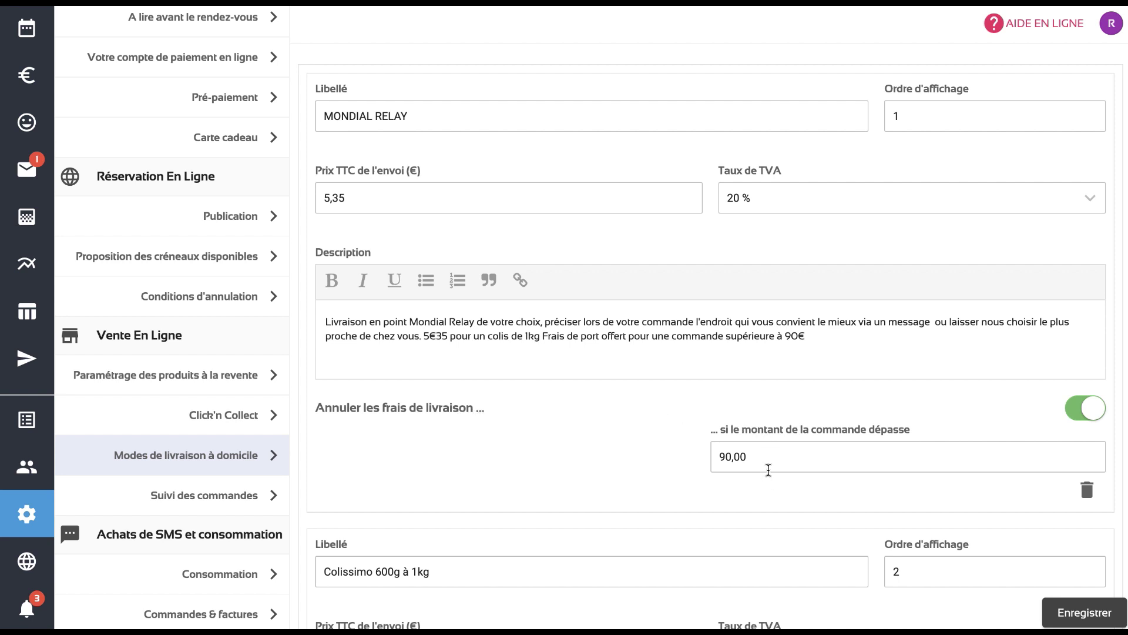
{"action": "scroll", "coordinate": [768, 470], "scroll_direction": "down", "scroll_amount": 3}
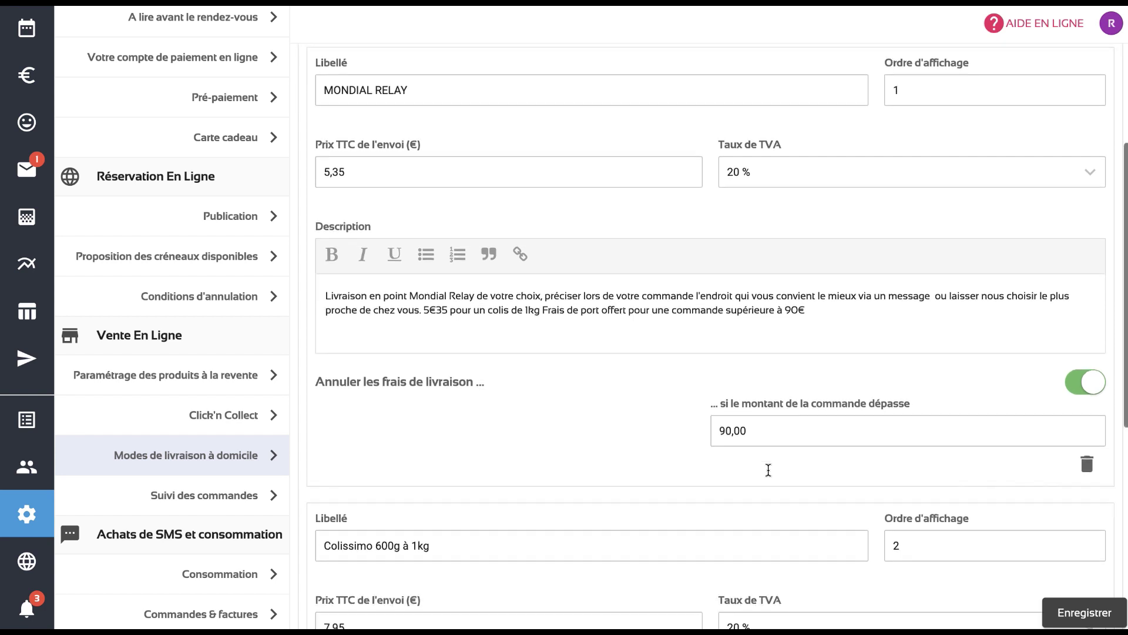